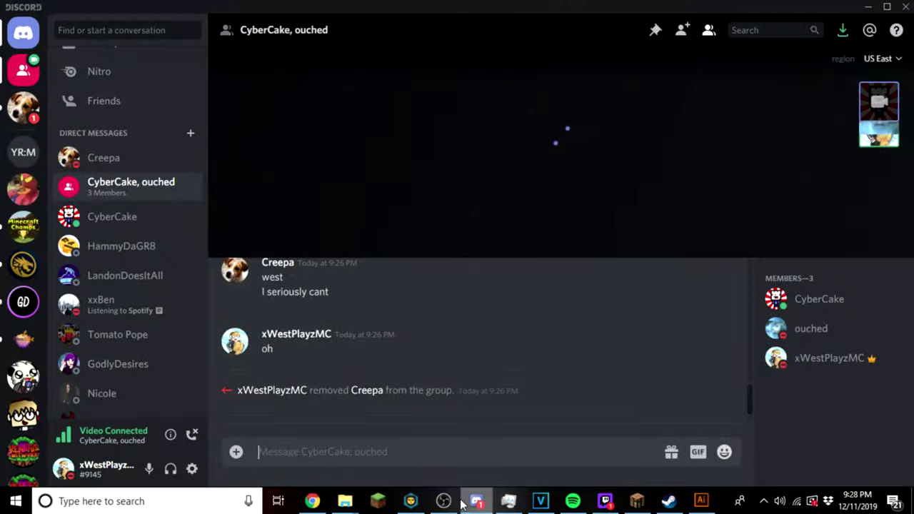
# Glance at OBS, then return to the group call to watch CyberCake's desktop stream
pyautogui.click(477, 500)
pyautogui.click(476, 501)
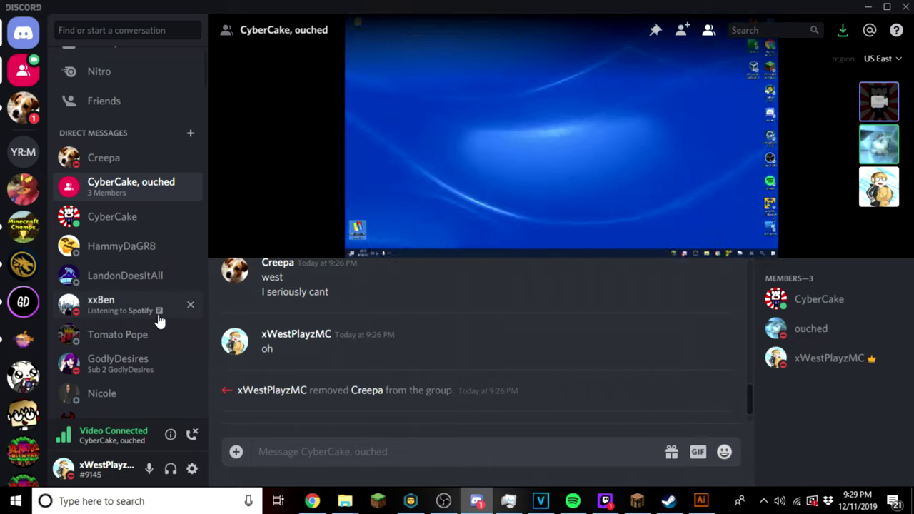
pyautogui.scroll(-5, 158, 305)
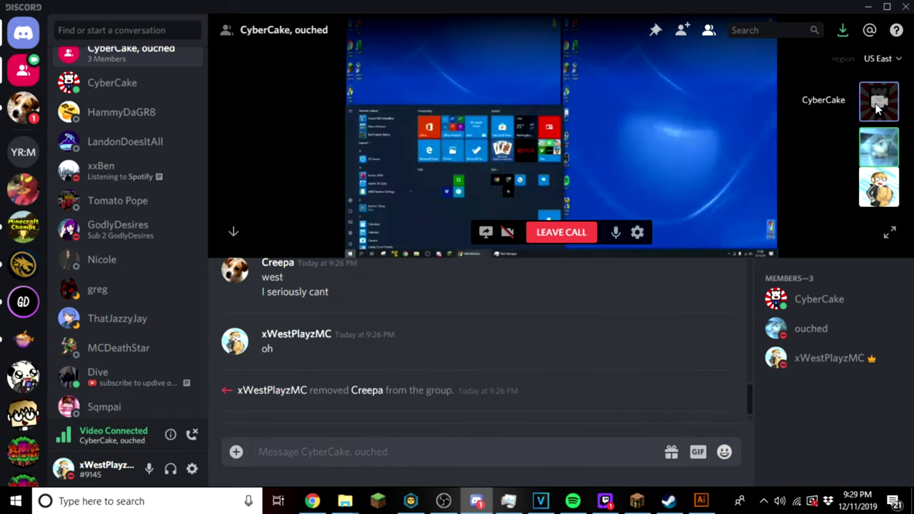
pyautogui.click(878, 103)
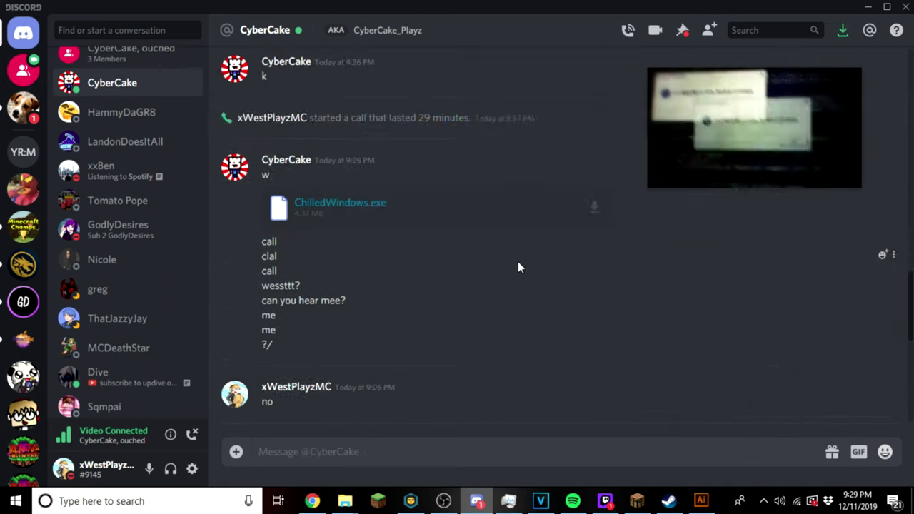
pyautogui.scroll(-5, 502, 275)
pyautogui.scroll(-5, 502, 276)
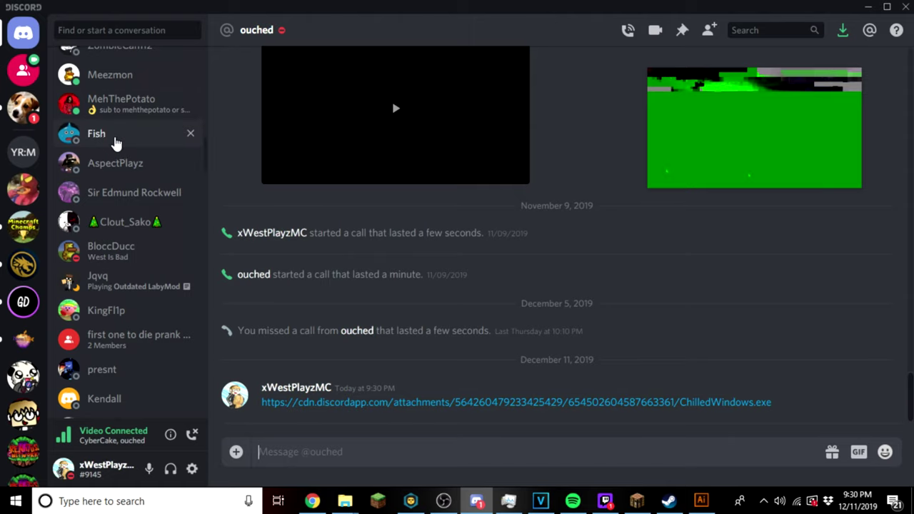
pyautogui.scroll(10, 114, 214)
pyautogui.scroll(5, 122, 160)
pyautogui.scroll(-3, 123, 160)
pyautogui.scroll(3, 123, 160)
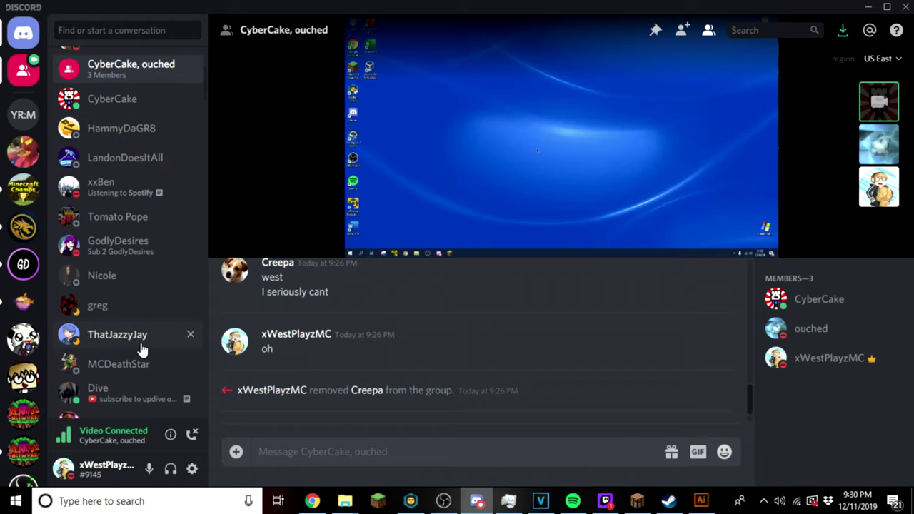
pyautogui.scroll(-2, 142, 348)
pyautogui.scroll(-2, 143, 348)
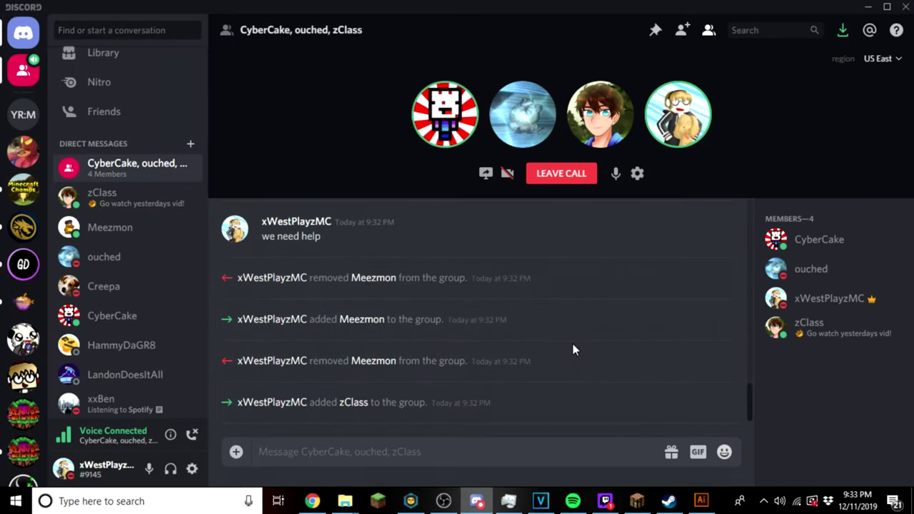
pyautogui.moveTo(105, 257)
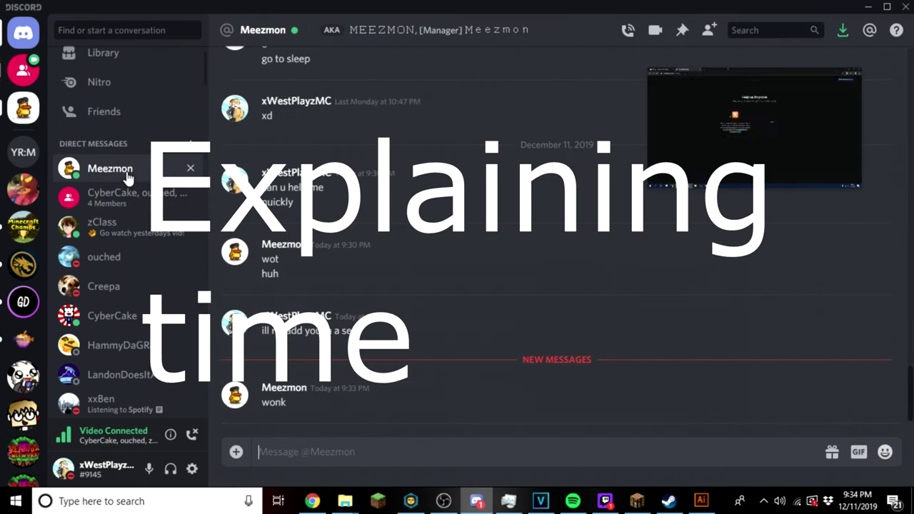
# Go back to the 'CyberCake, ouched, zClass' group call
pyautogui.click(127, 196)
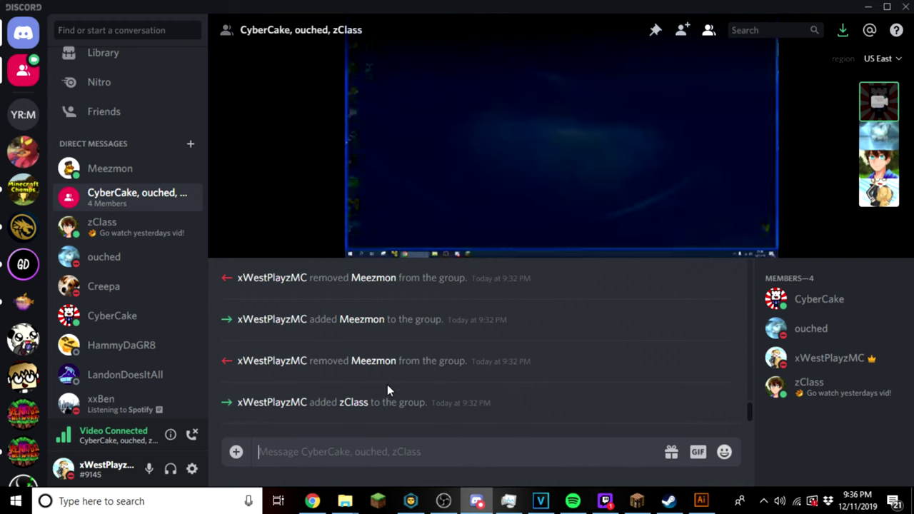
pyautogui.click(312, 501)
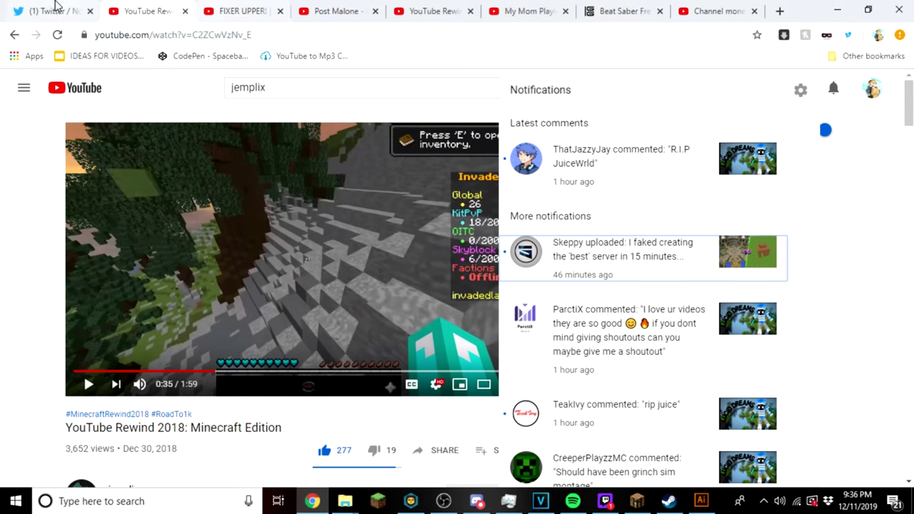
pyautogui.click(54, 10)
pyautogui.click(289, 150)
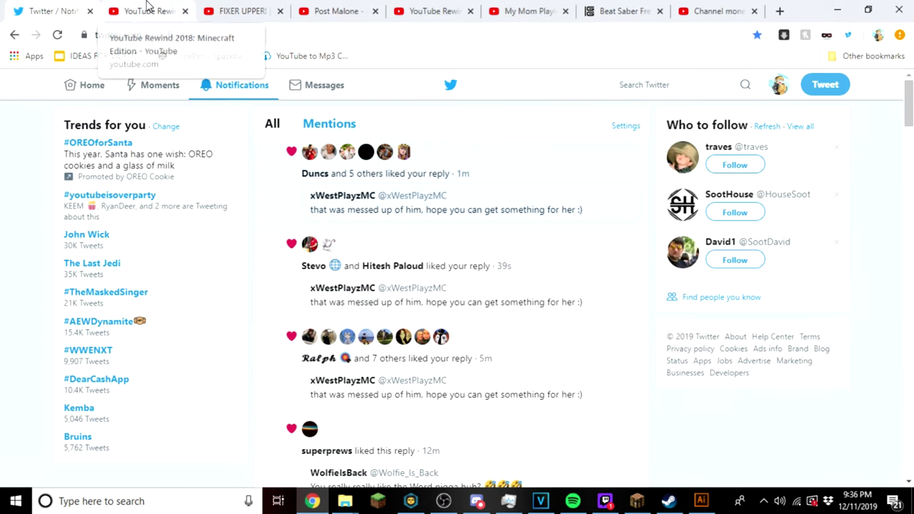
pyautogui.click(147, 11)
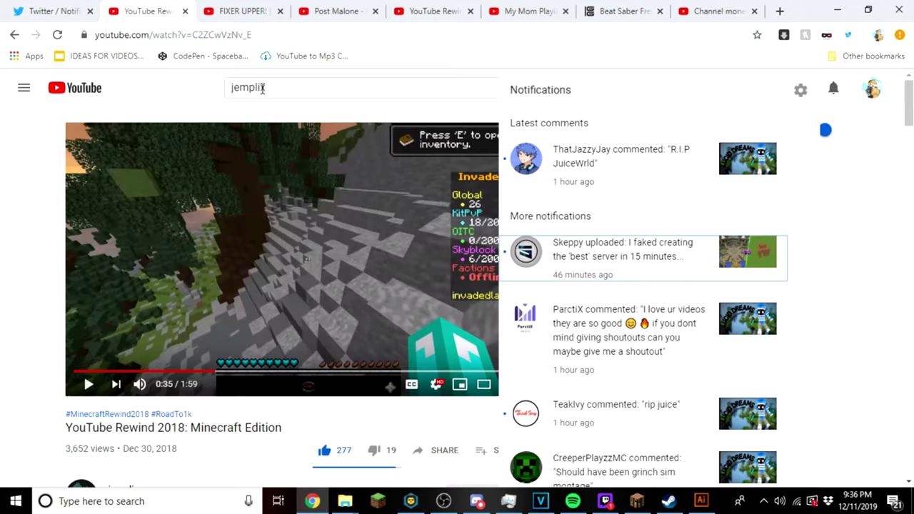
pyautogui.hotkey('alt', 'Tab')
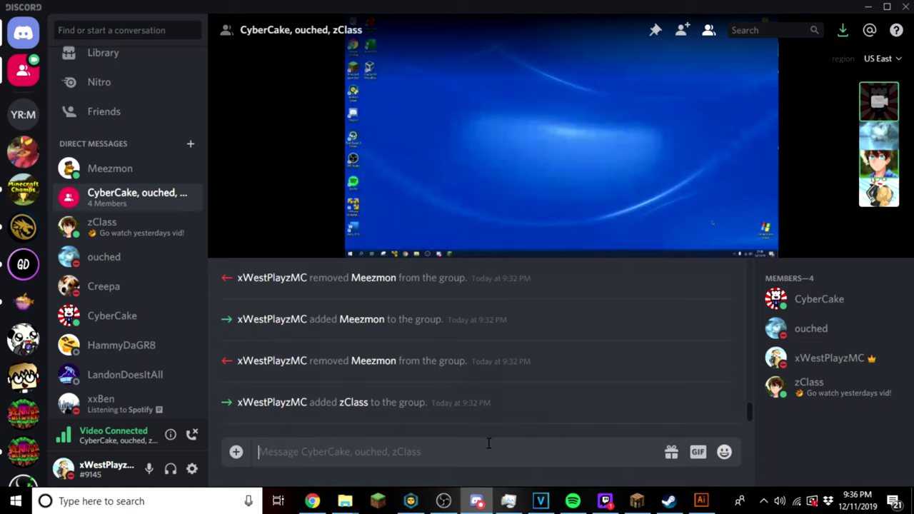
# Dismiss the message box menu, then open a group member's context menu
pyautogui.rightClick(488, 444)
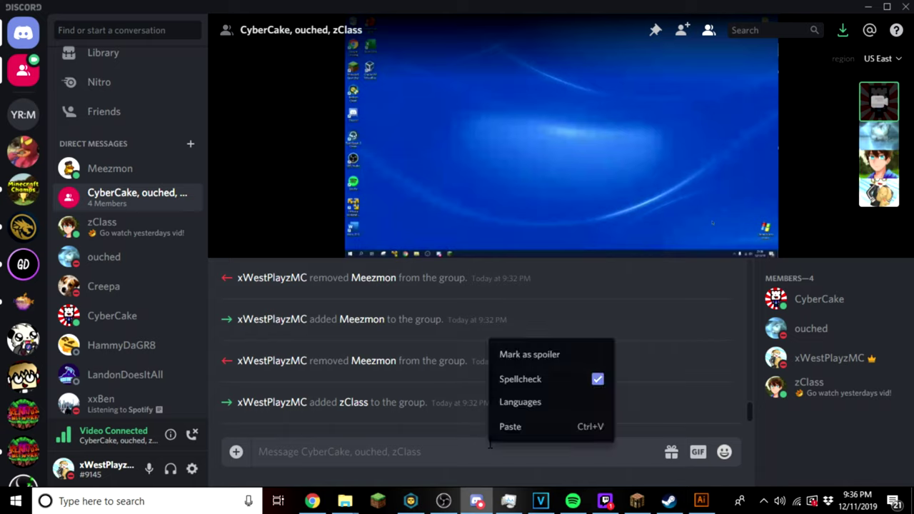
pyautogui.click(445, 402)
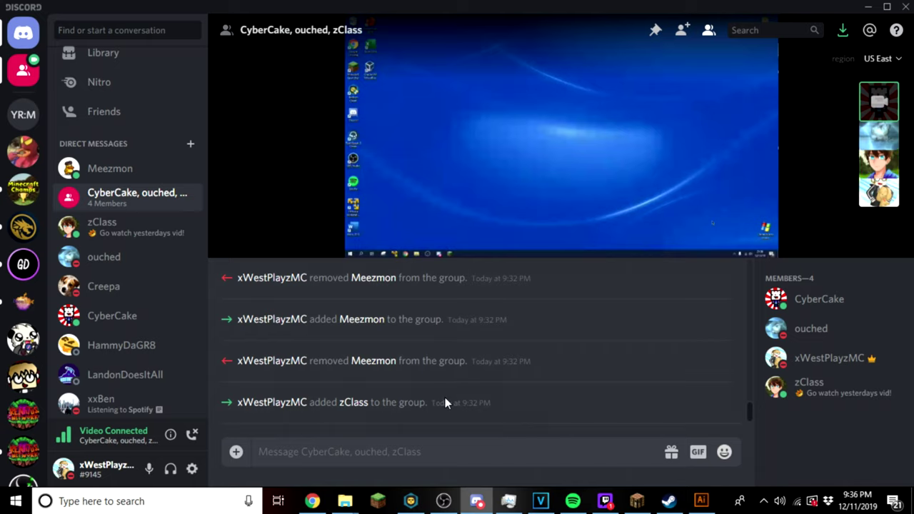
pyautogui.rightClick(814, 385)
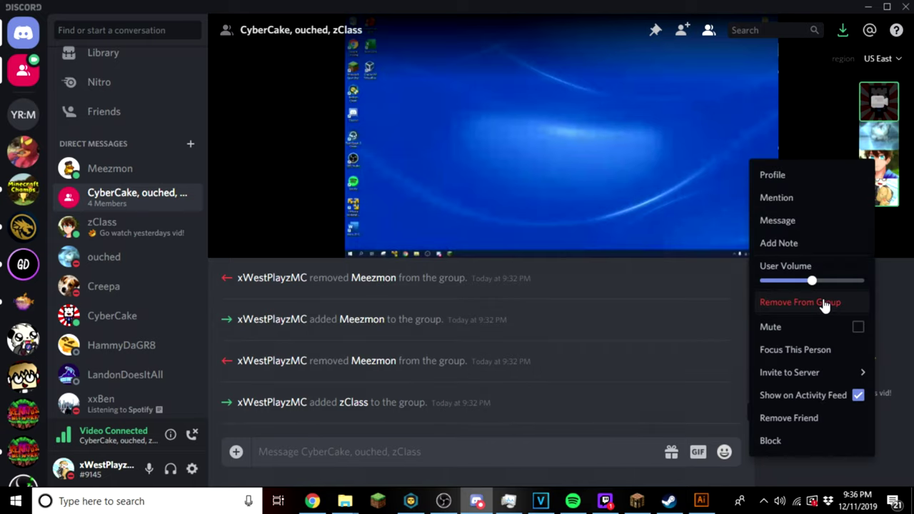